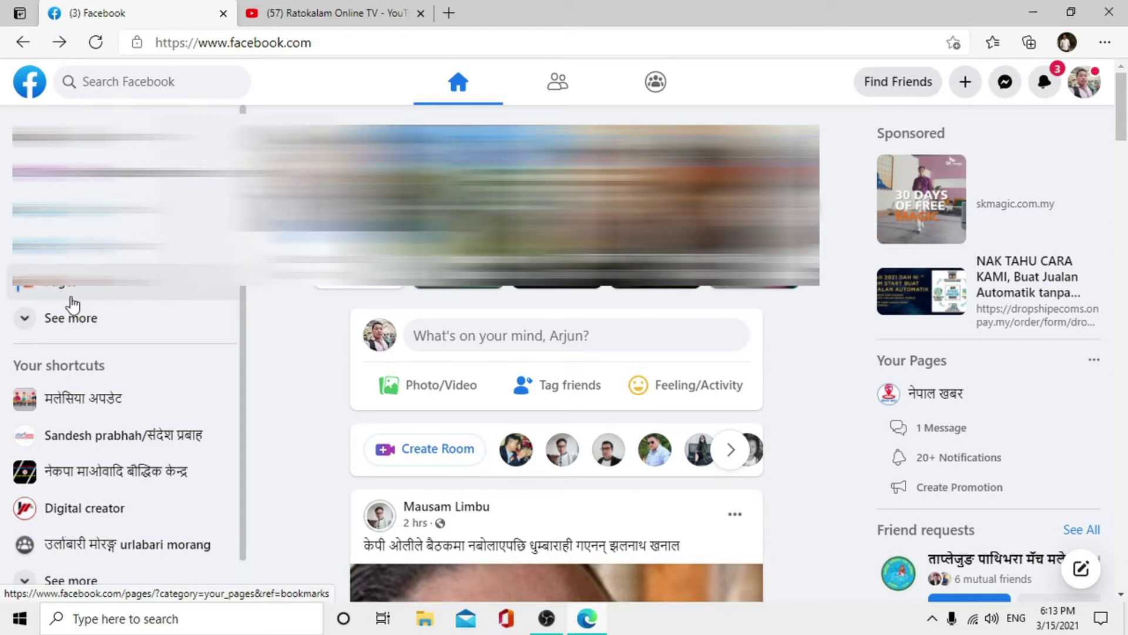
# - Open the Digital creator page from the list of managed Facebook pages
pyautogui.click(87, 294)
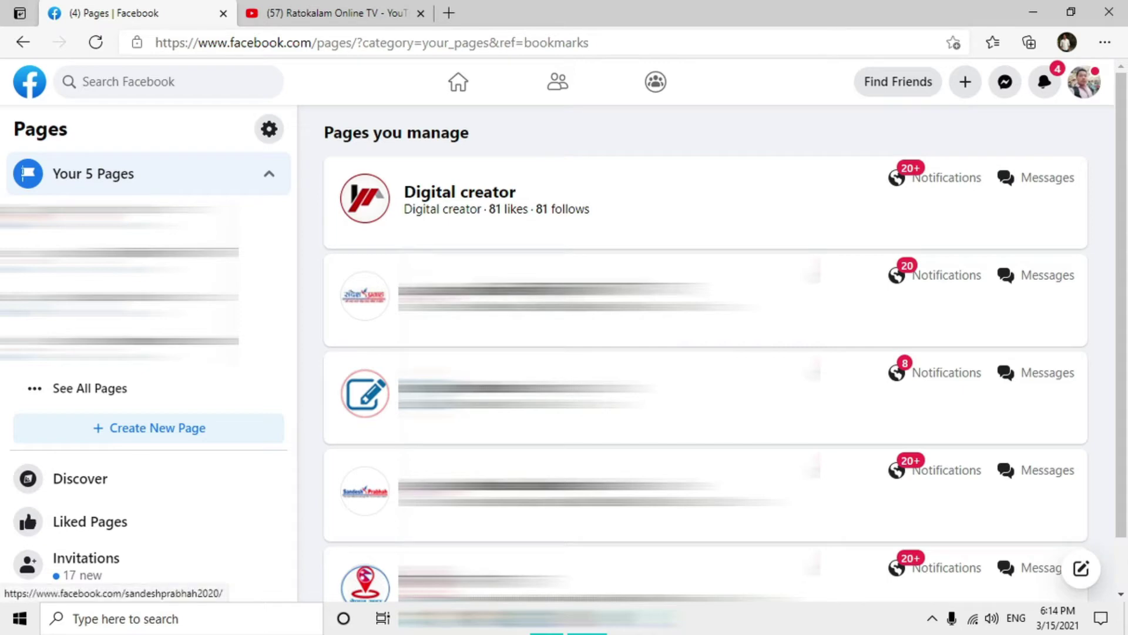
pyautogui.click(457, 203)
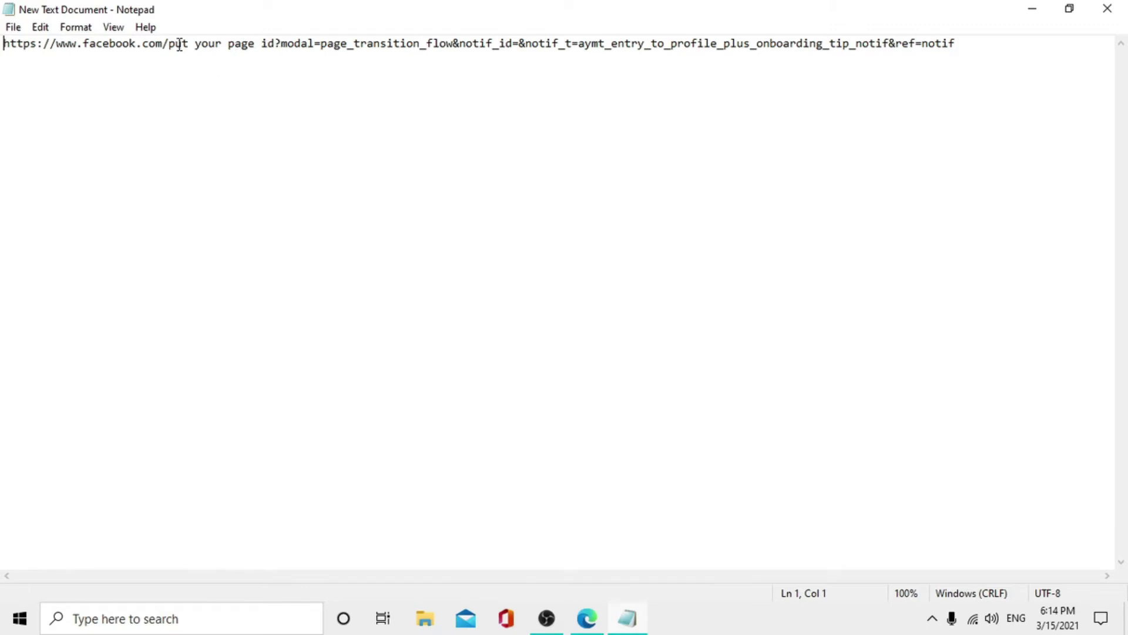
# - Select the "put your page id" placeholder in the page transition link in the Notepad document
pyautogui.moveTo(171, 43); pyautogui.dragTo(264, 49)
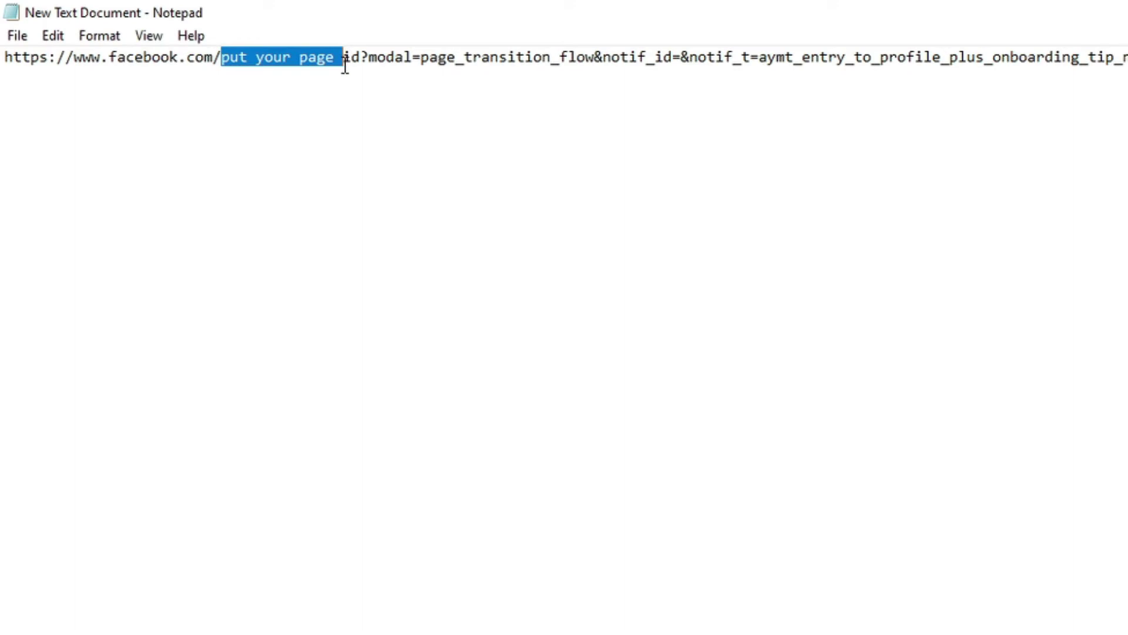
pyautogui.moveTo(345, 63); pyautogui.dragTo(360, 66)
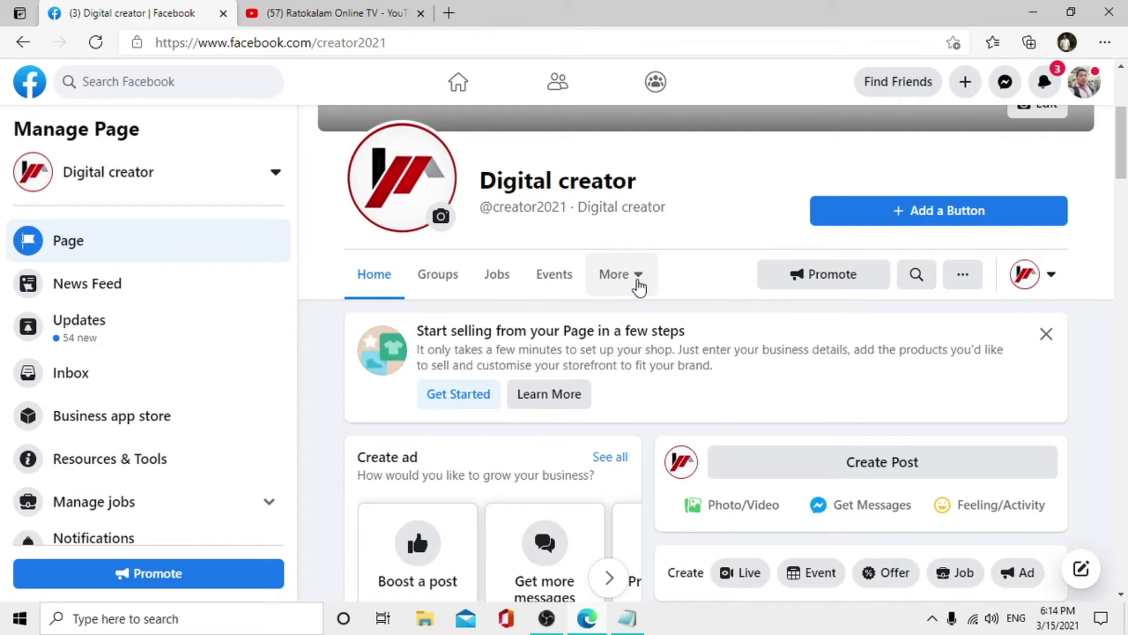
# - Copy the Page ID from the About information of the Digital creator Facebook page
pyautogui.click(639, 286)
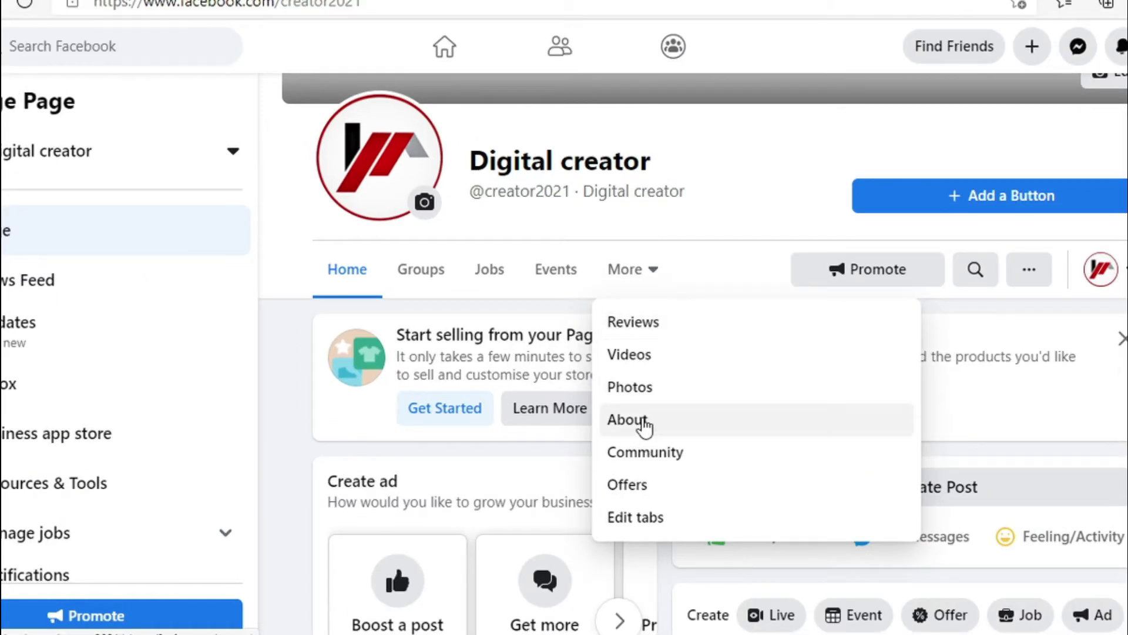
pyautogui.click(629, 405)
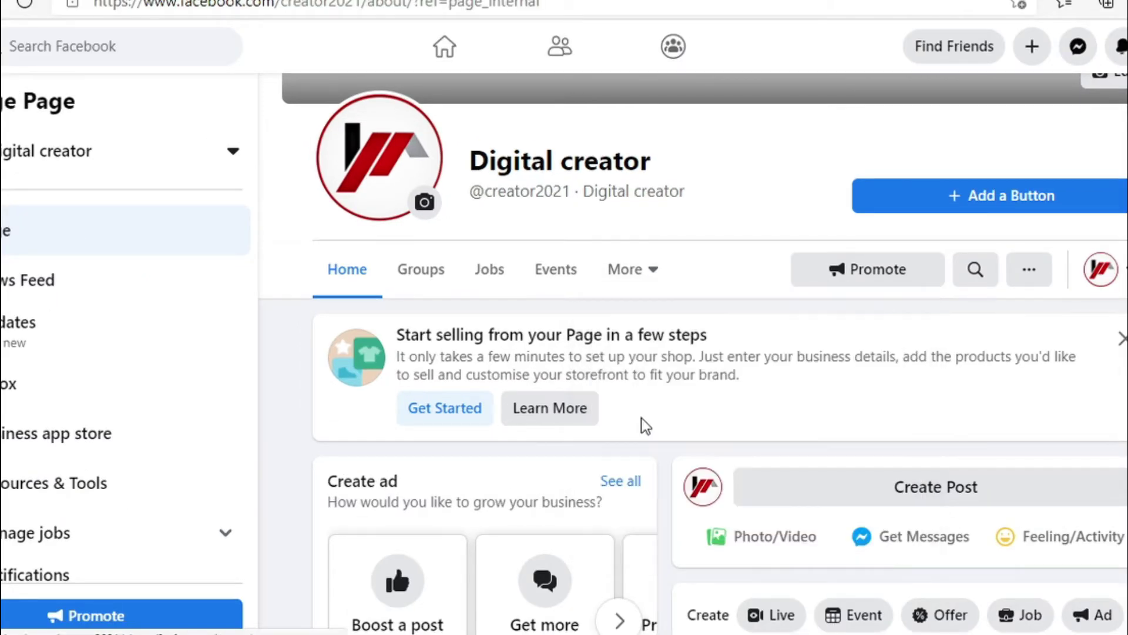
pyautogui.scroll(-4, 626, 432)
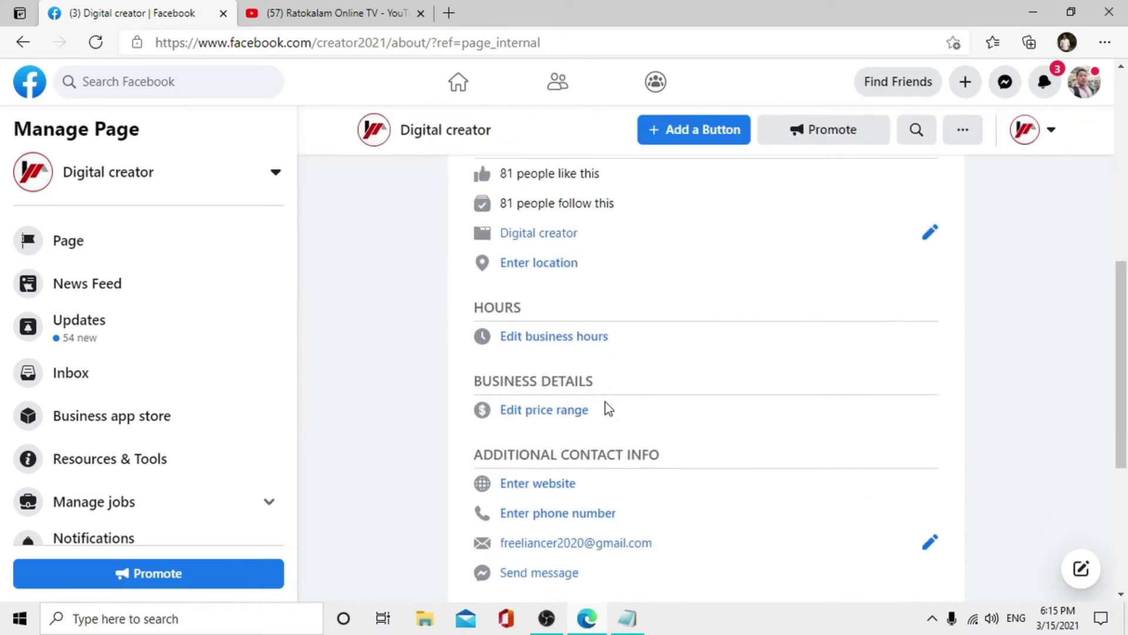
pyautogui.scroll(-5, 609, 410)
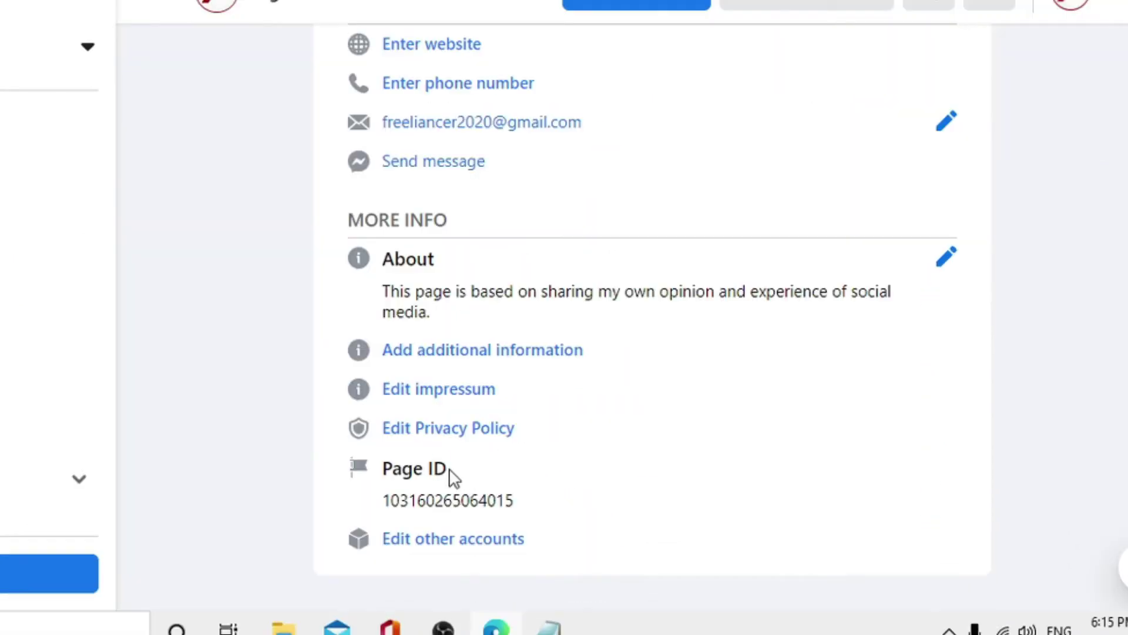
pyautogui.moveTo(452, 476); pyautogui.dragTo(361, 467)
pyautogui.click(525, 512)
pyautogui.moveTo(525, 513); pyautogui.dragTo(382, 514)
pyautogui.rightClick(435, 503)
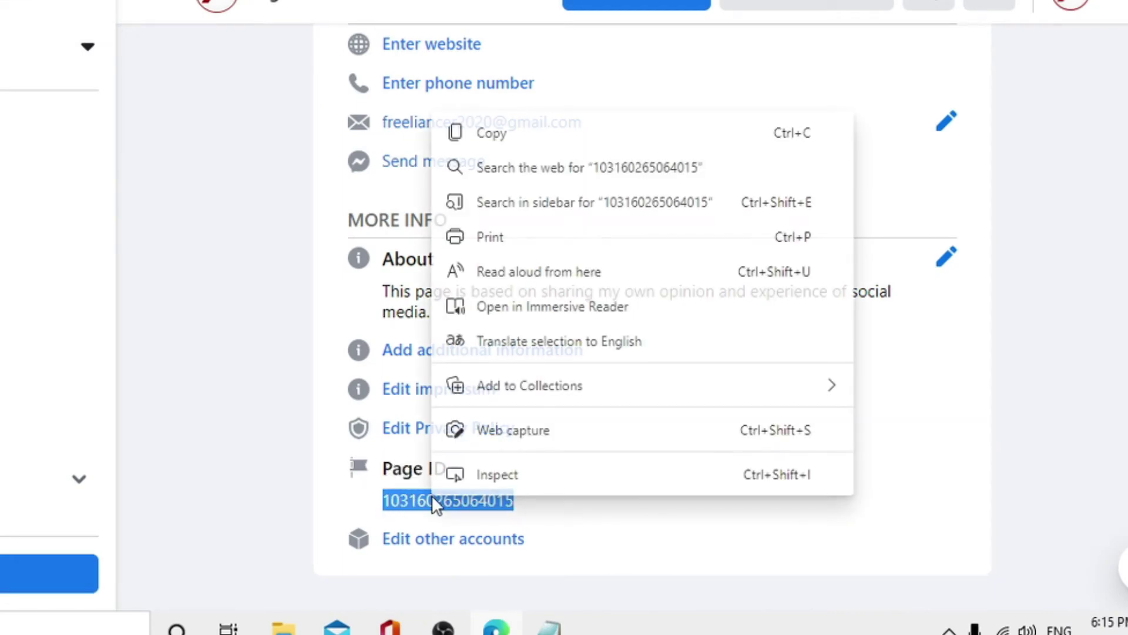
pyautogui.click(500, 141)
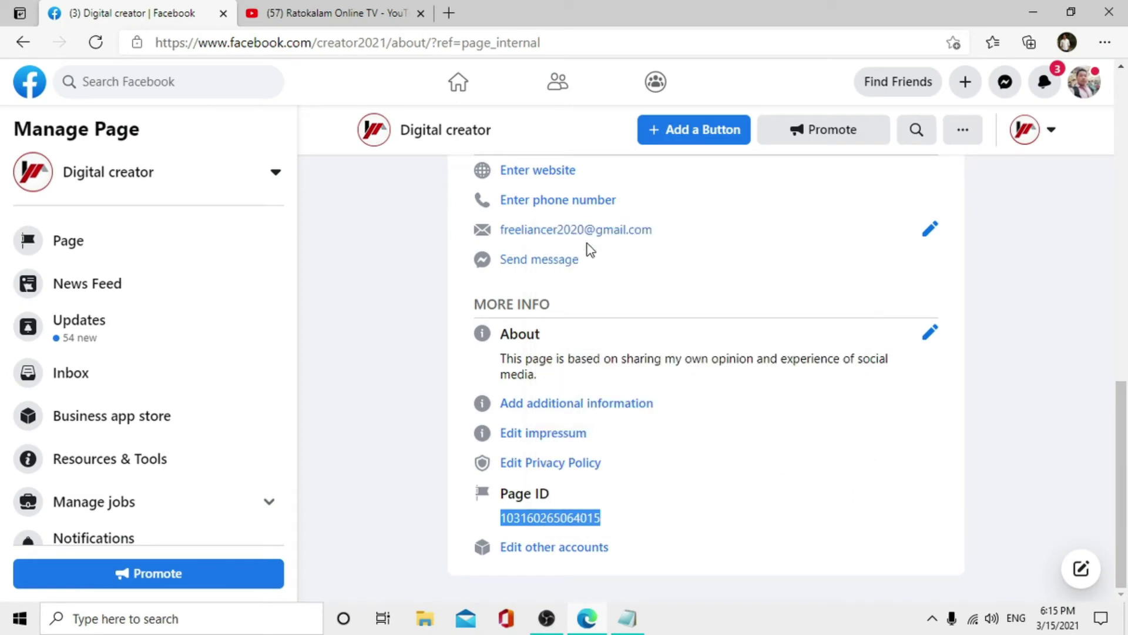
# - Replace the "put your page id" placeholder in the Notepad link with the copied Page ID
pyautogui.click(635, 620)
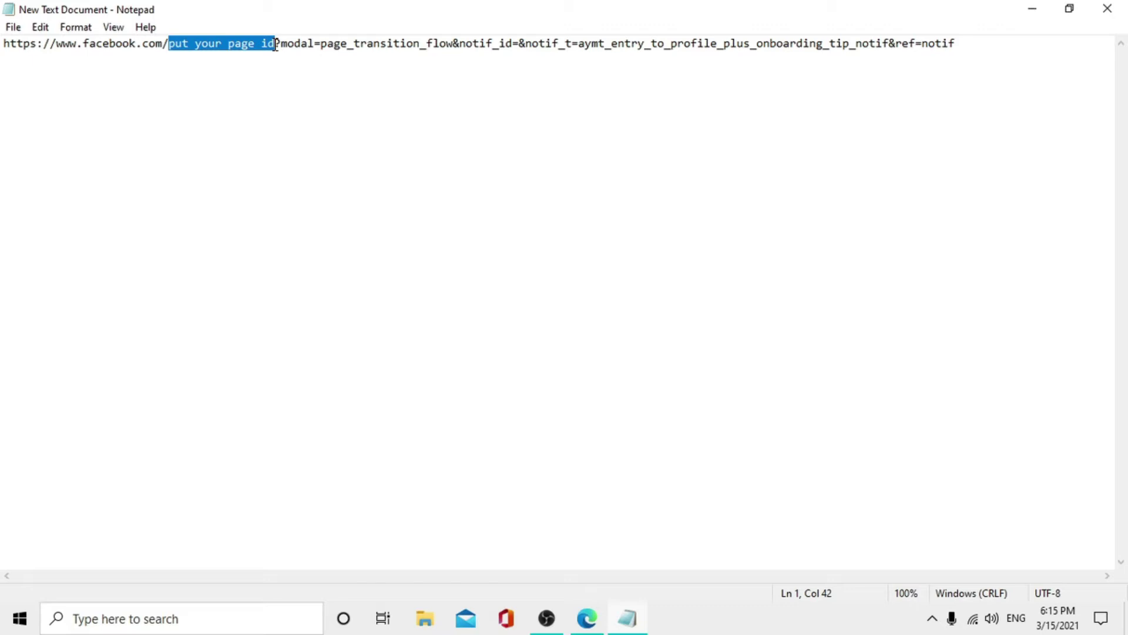
pyautogui.press('BackSpace')
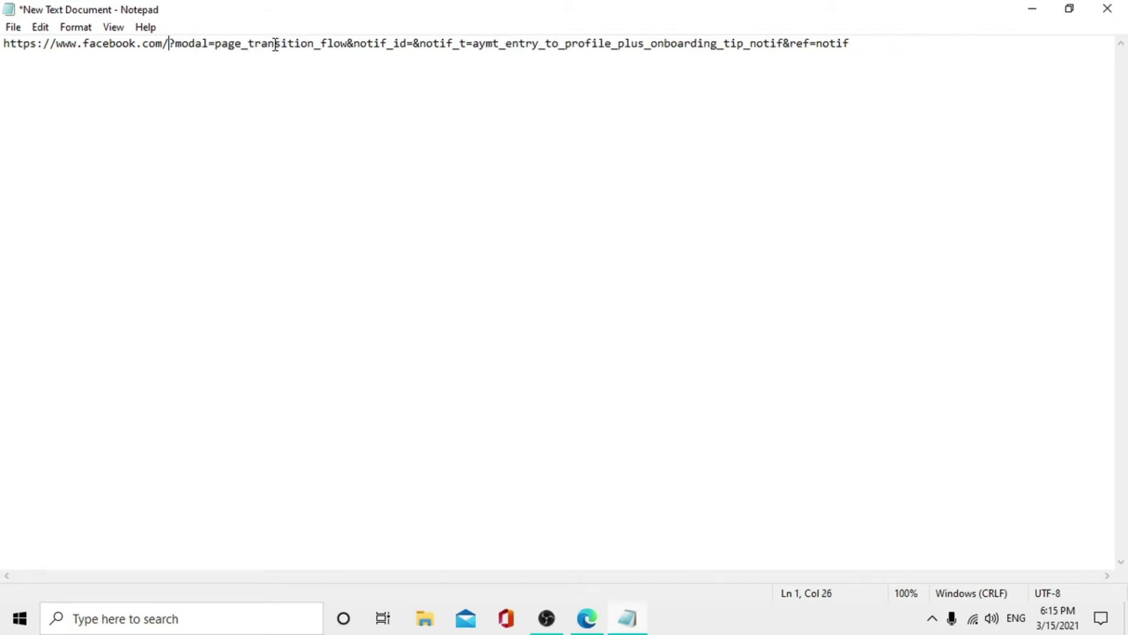
pyautogui.hotkey('ctrl', 'v')
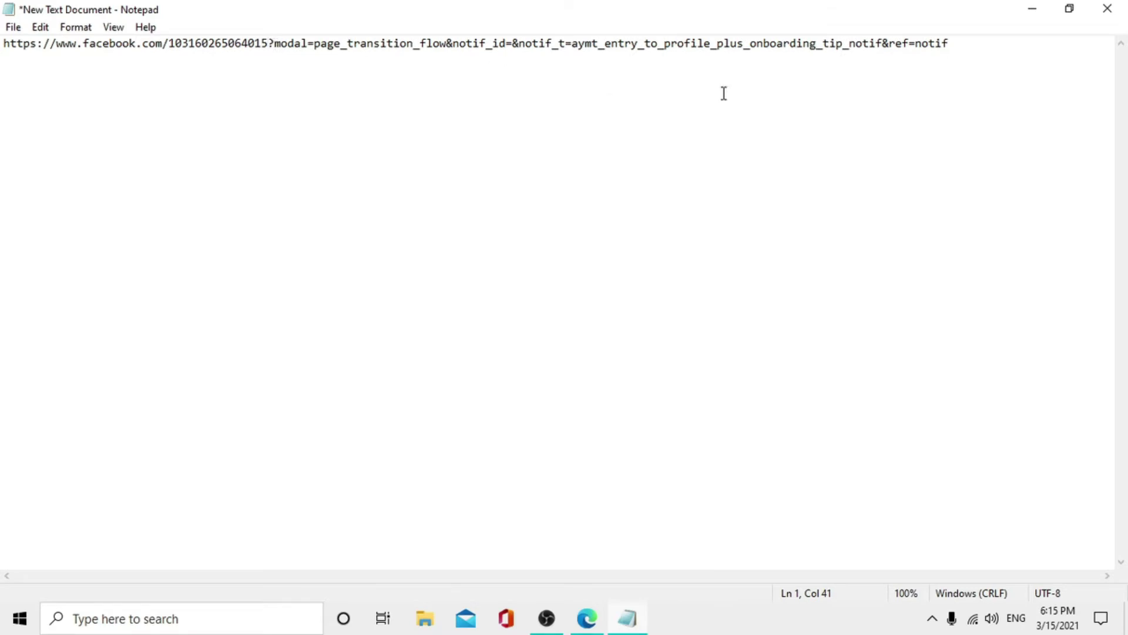
# - Copy the whole completed link from Notepad and load it in a new Edge tab
pyautogui.hotkey('ctrl', 'a')
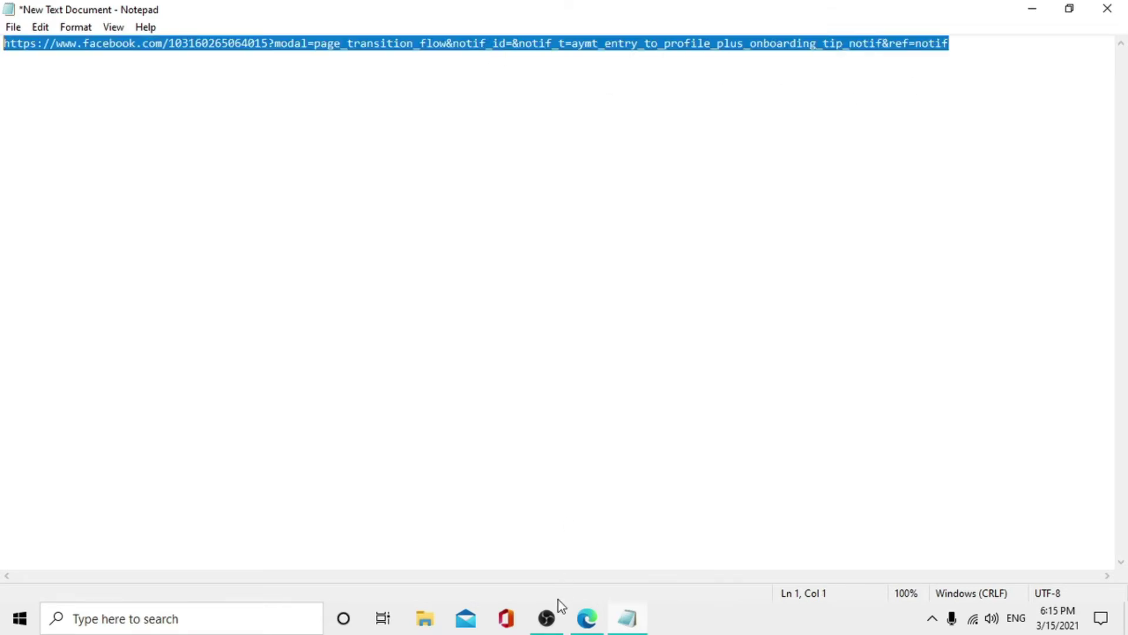
pyautogui.click(587, 624)
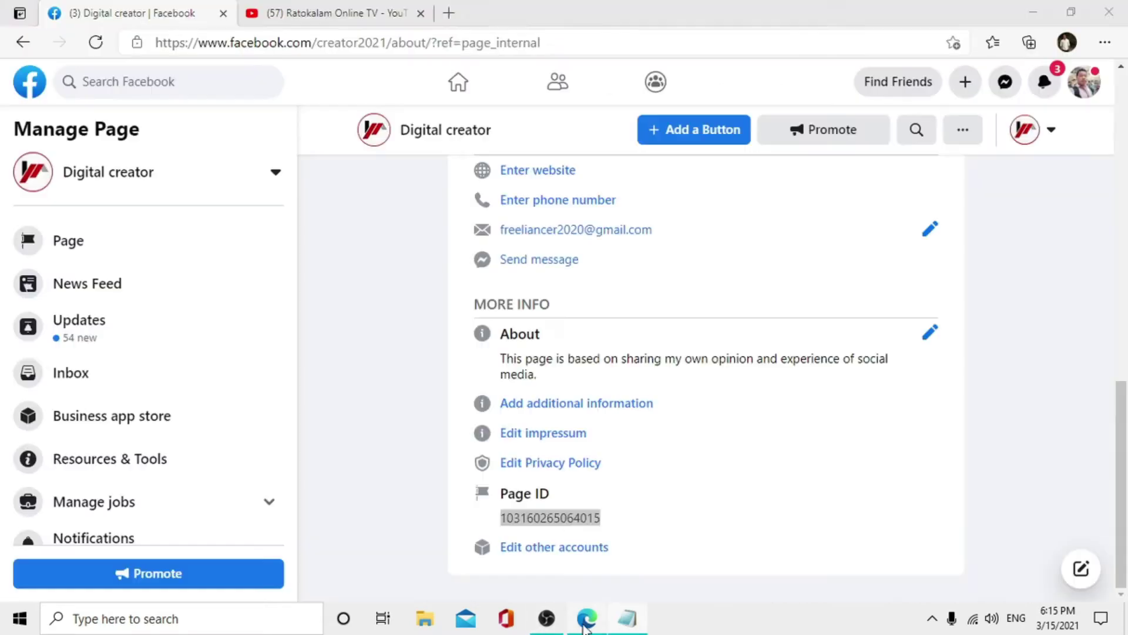
pyautogui.click(449, 13)
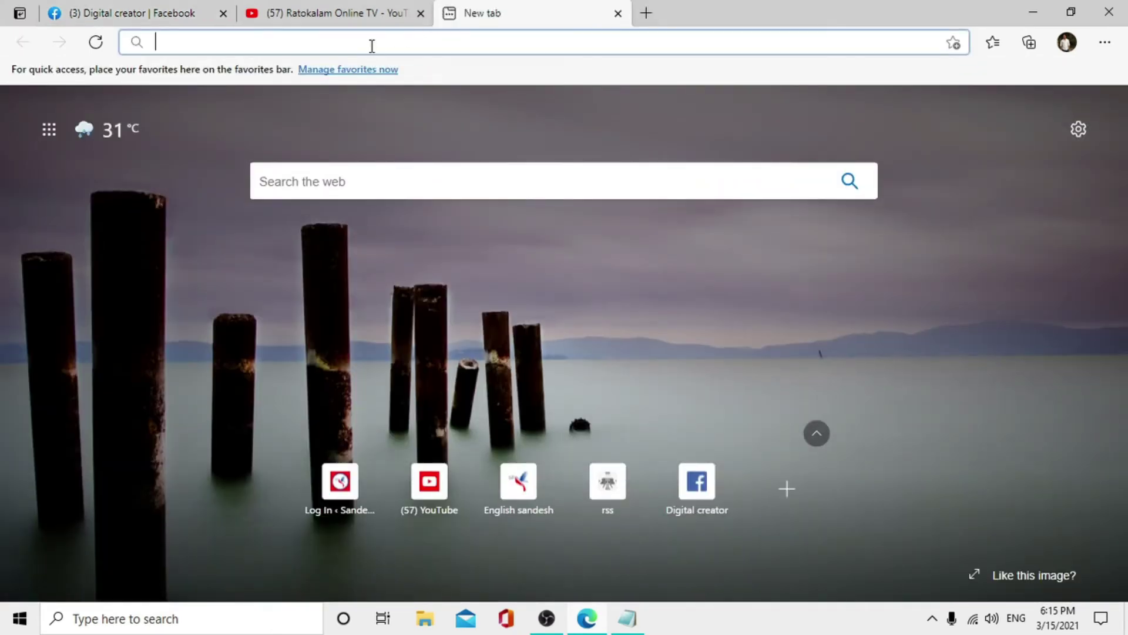
pyautogui.click(372, 41)
pyautogui.rightClick(372, 40)
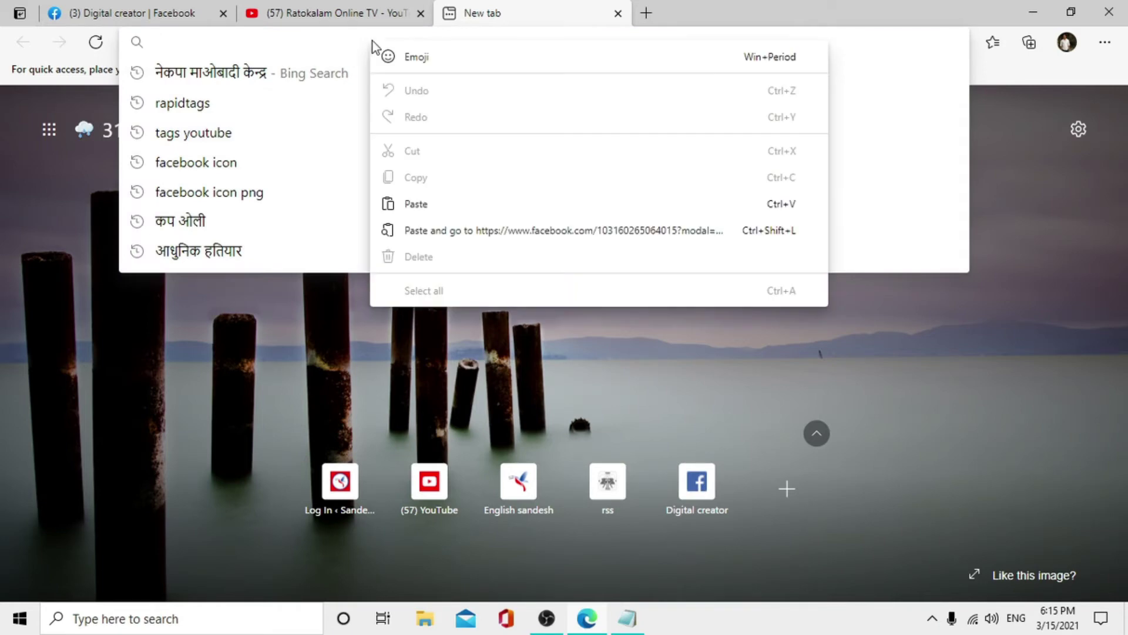
pyautogui.click(444, 206)
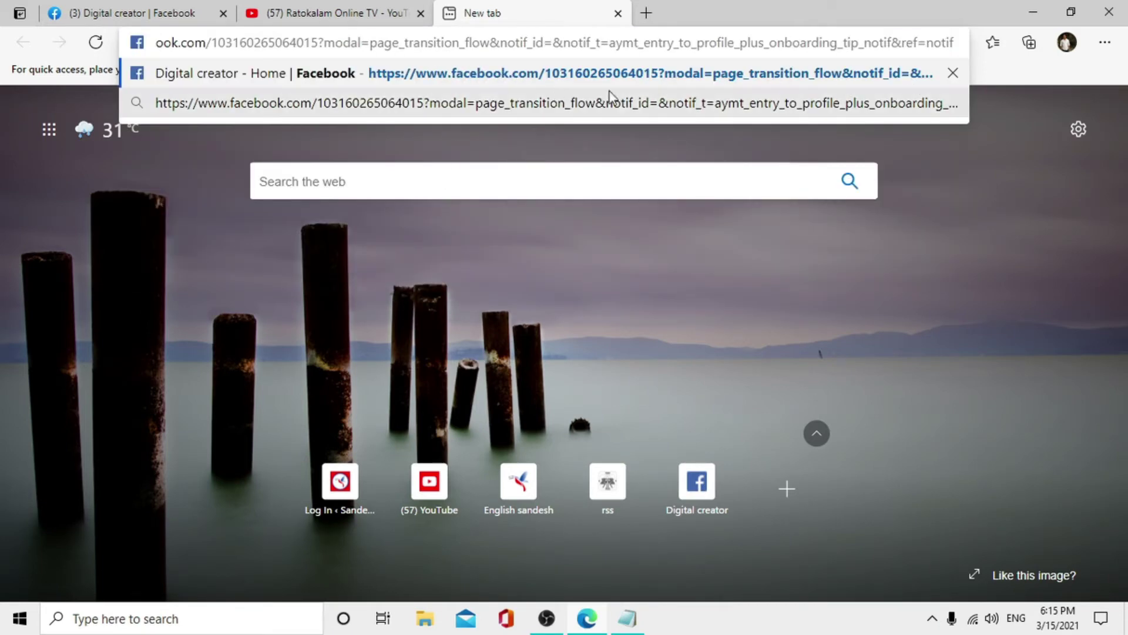
pyautogui.click(520, 75)
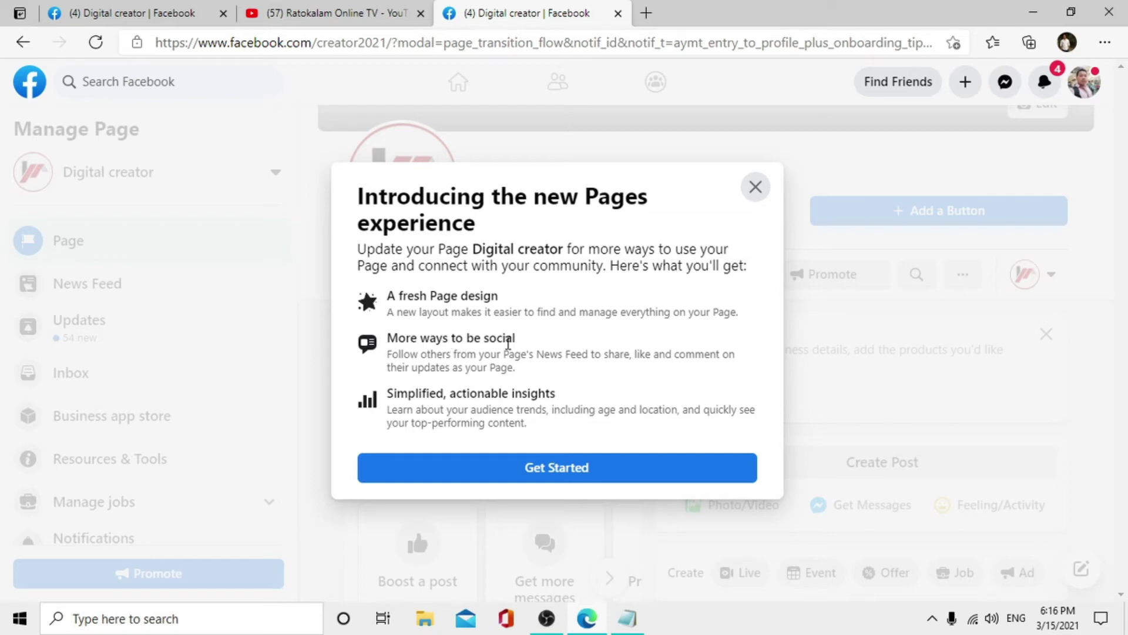
# - Review the listed benefits of the new Pages experience, covering page design, social features and insights
pyautogui.moveTo(524, 340); pyautogui.dragTo(391, 336)
pyautogui.moveTo(498, 295); pyautogui.dragTo(387, 296)
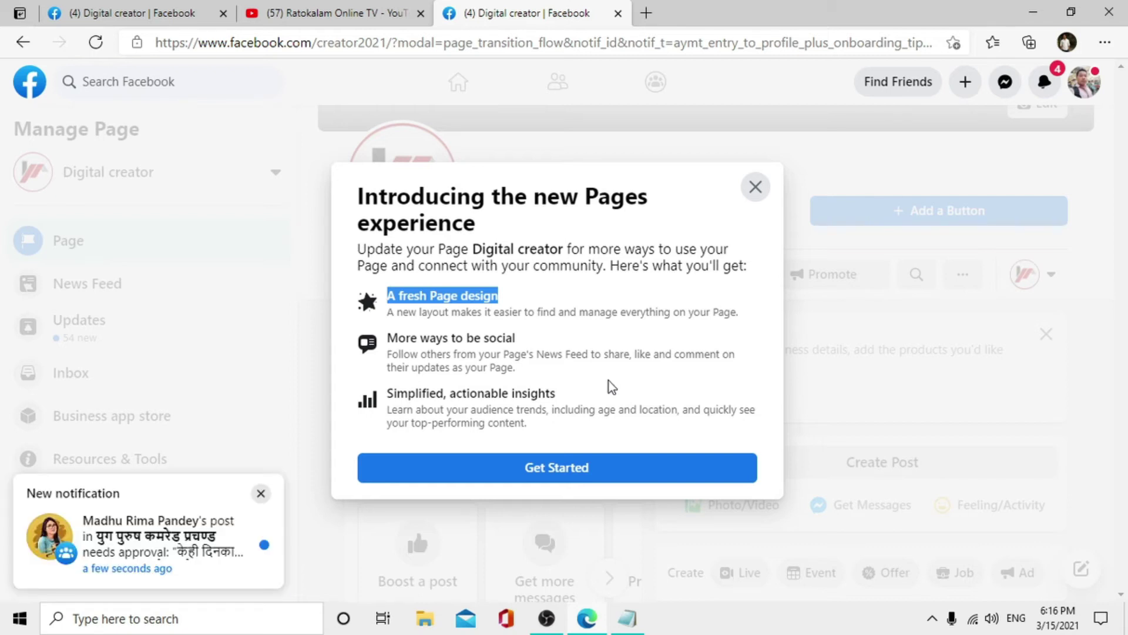
pyautogui.moveTo(389, 395); pyautogui.dragTo(561, 398)
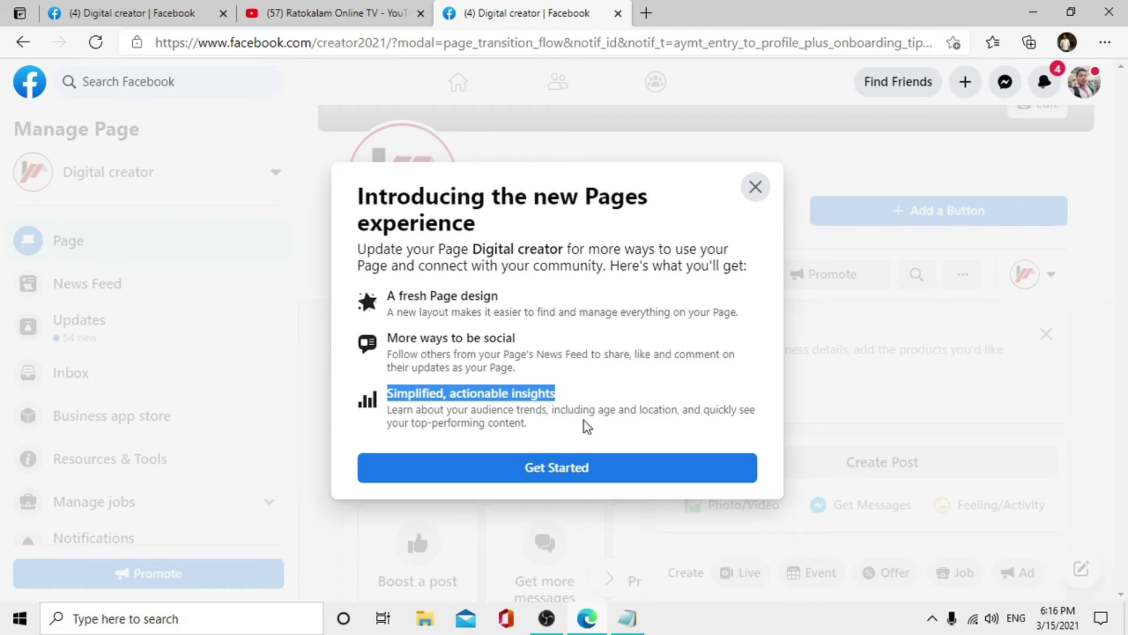
# - Start the new Pages experience setup and advance through the change summaries to the updated page preview
pyautogui.click(558, 476)
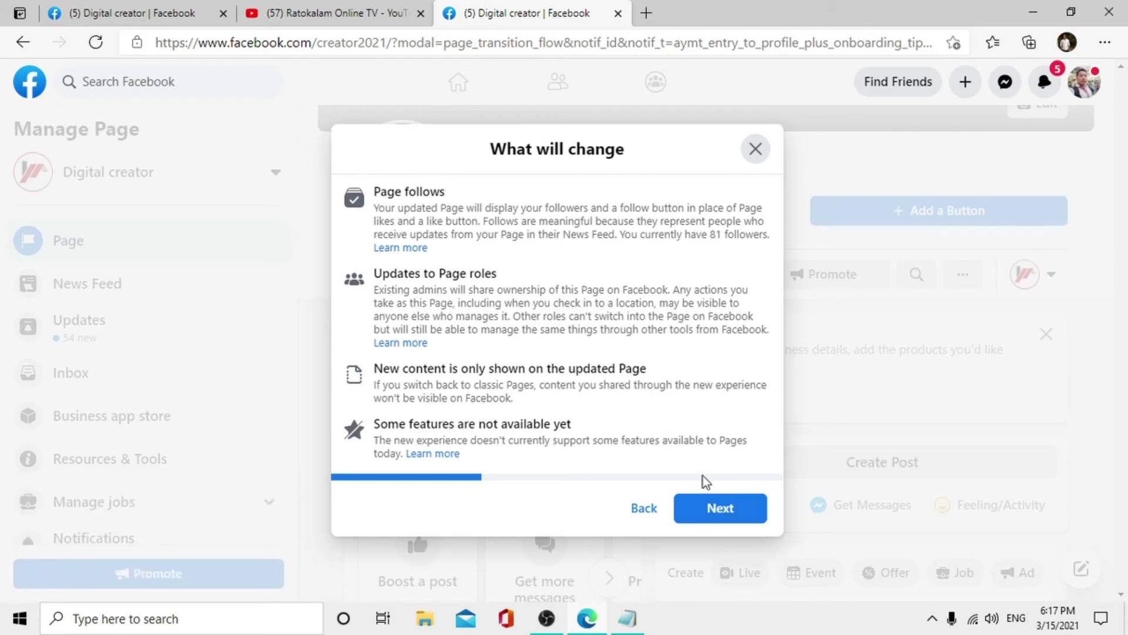
pyautogui.click(717, 510)
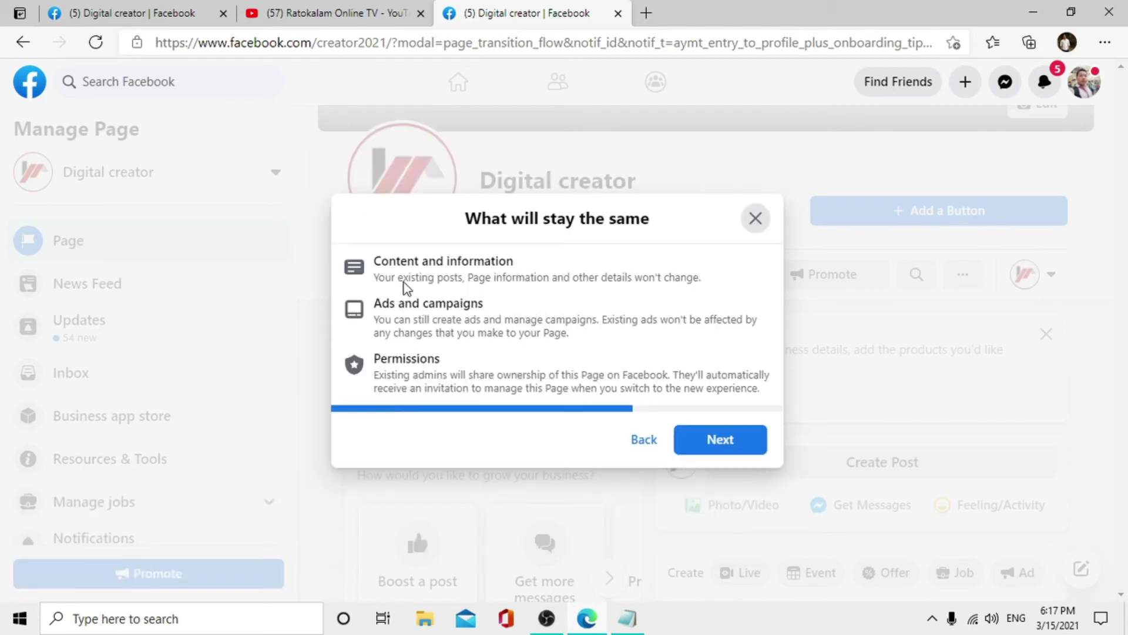
pyautogui.click(726, 449)
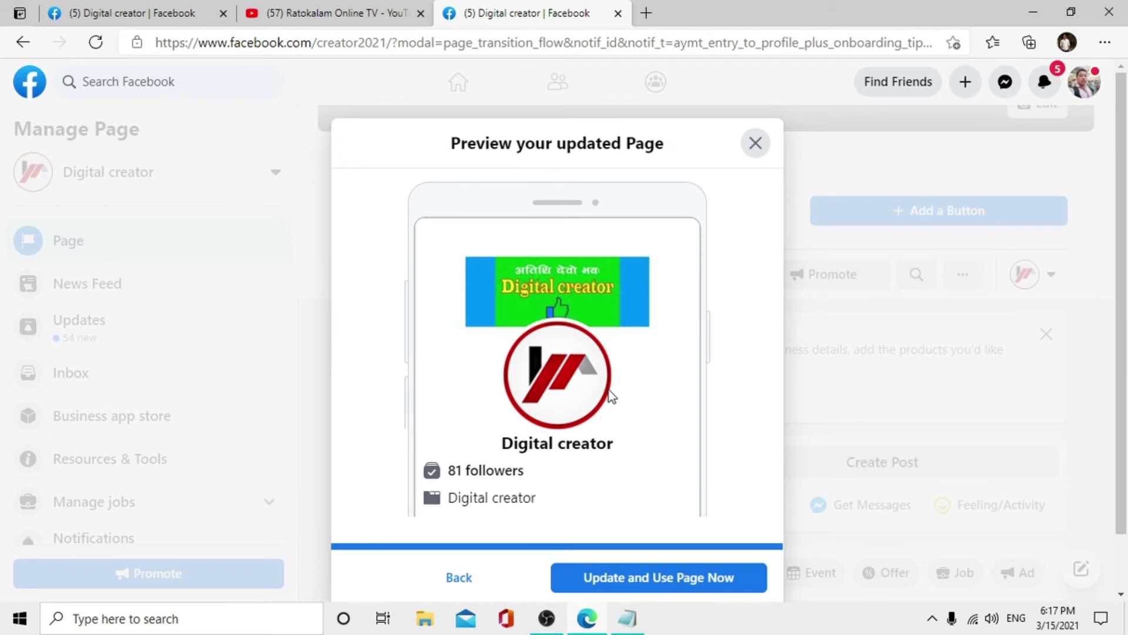
pyautogui.scroll(-2, 611, 389)
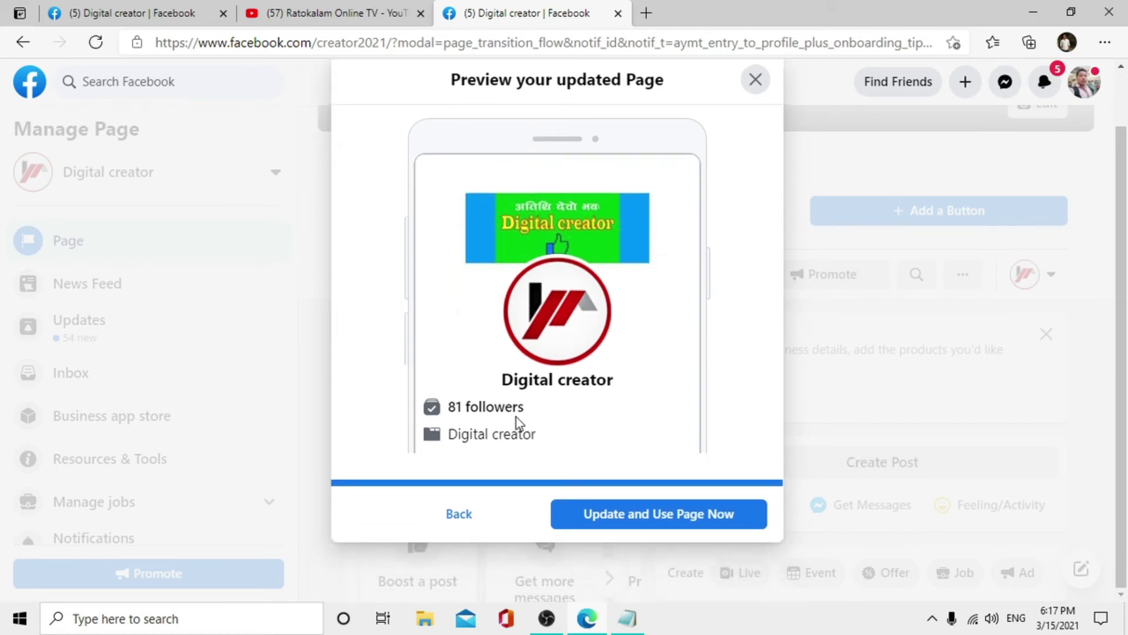
# - Look over the current classic layout of the Digital creator page in the original Facebook tab
pyautogui.click(164, 14)
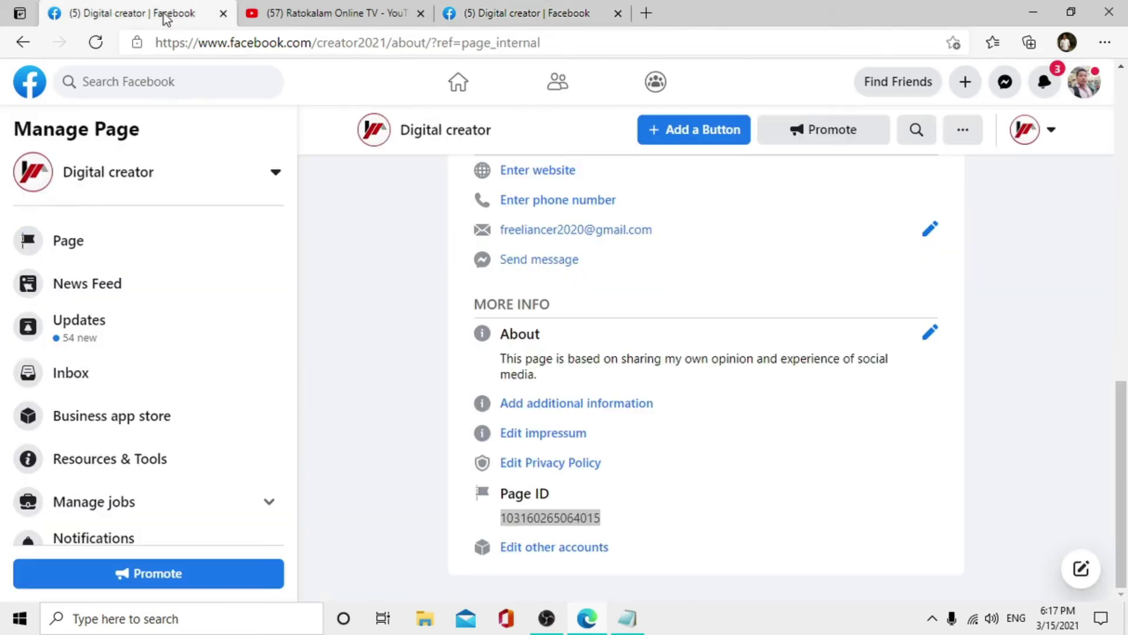
pyautogui.scroll(3, 766, 446)
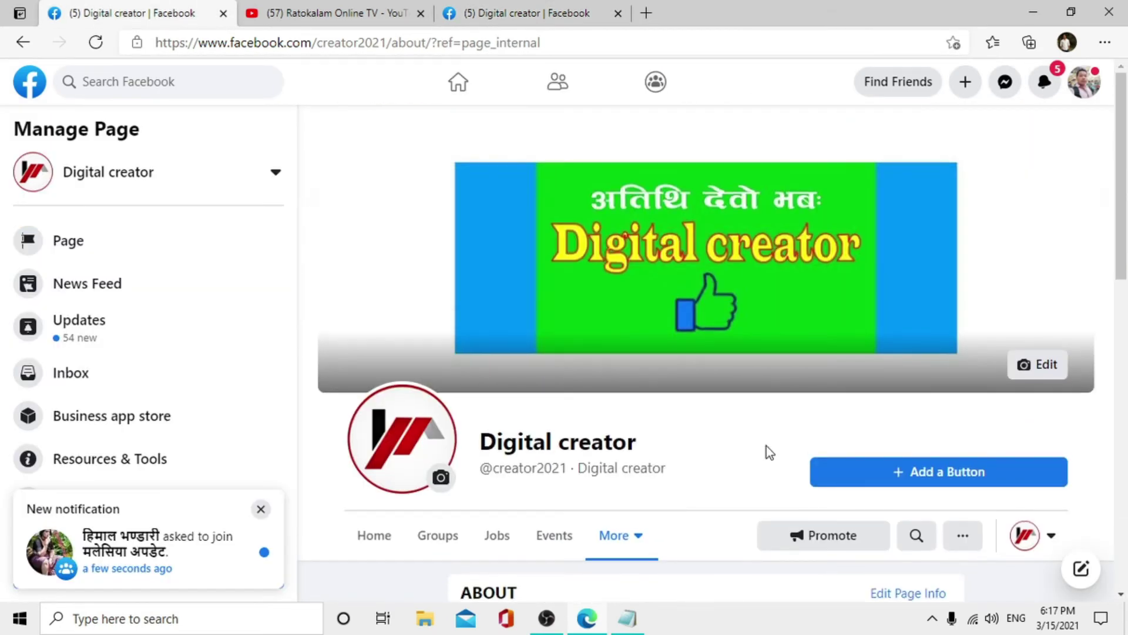
pyautogui.scroll(-1, 767, 445)
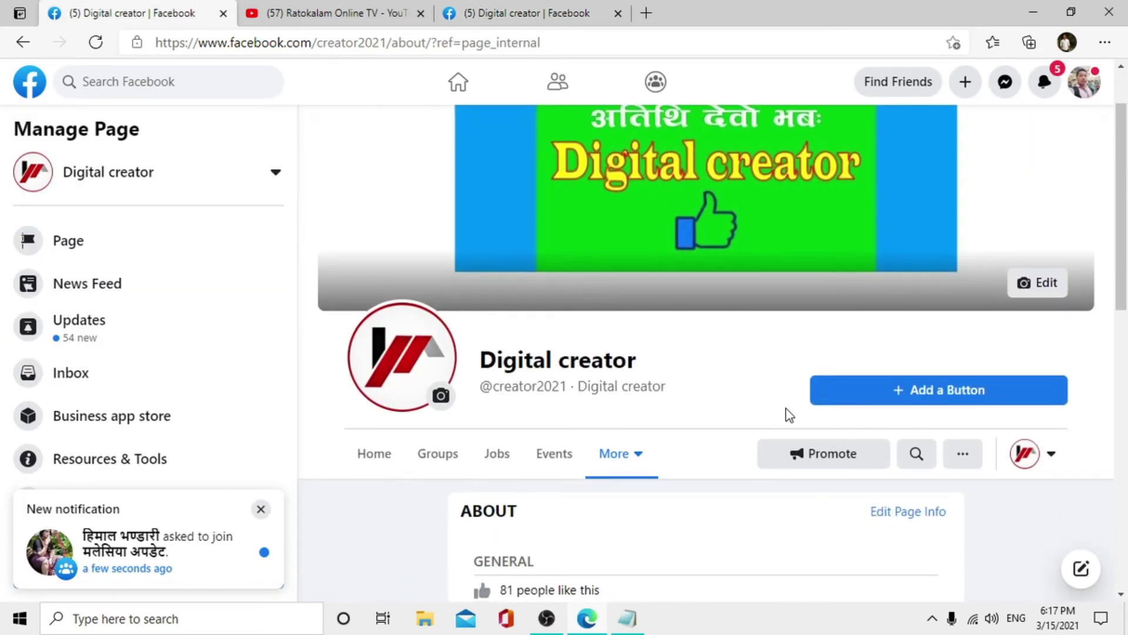
pyautogui.scroll(1, 734, 392)
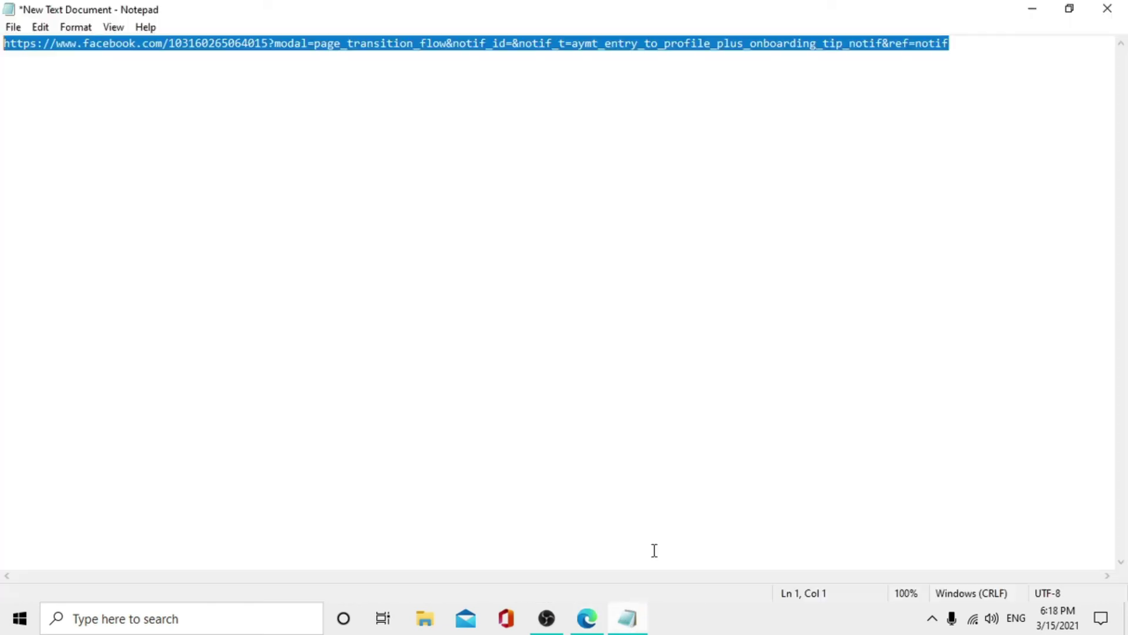
# - Highlight the Page ID portion of the link in Notepad to check where it belongs
pyautogui.click(447, 47)
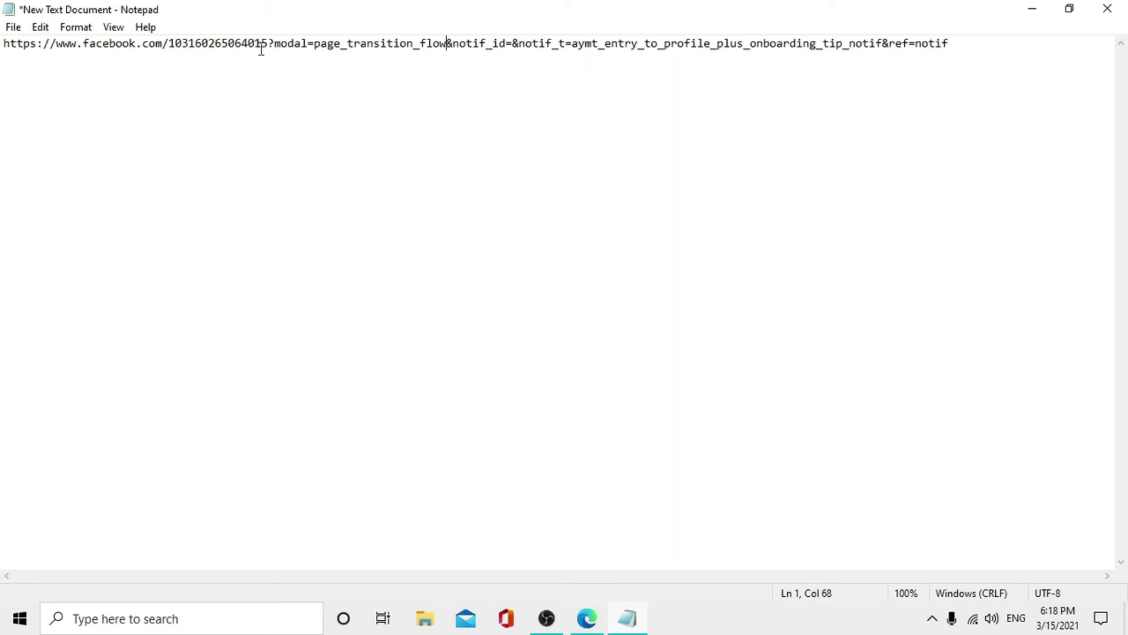
pyautogui.moveTo(268, 45); pyautogui.dragTo(168, 44)
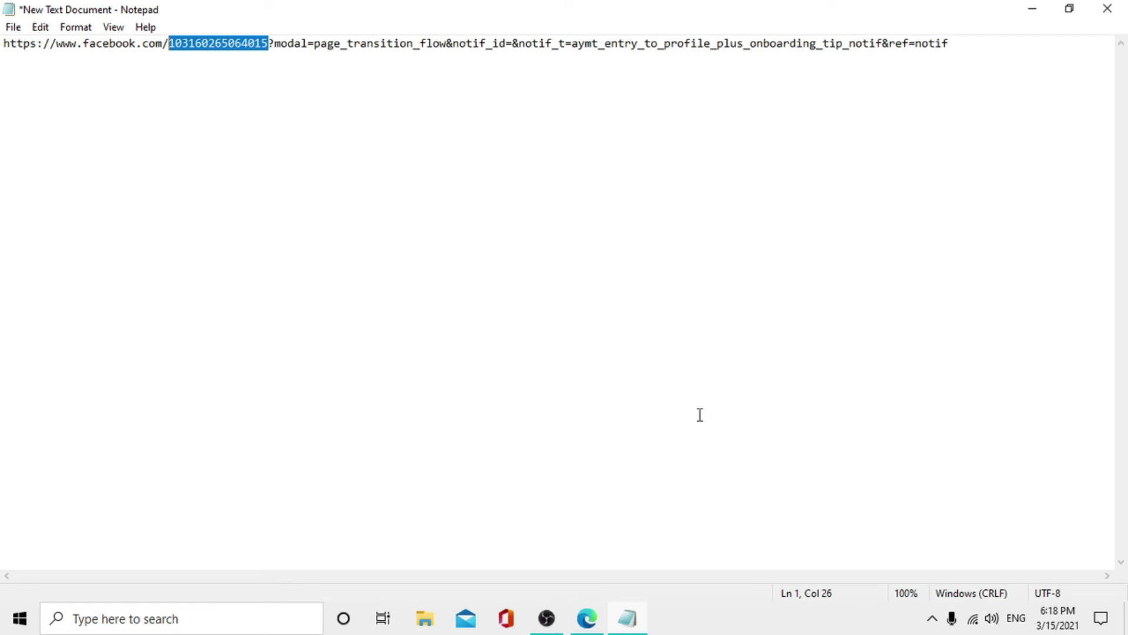
# - Return to the page preview in Edge and try to update the Digital creator page to the new Pages experience
pyautogui.click(588, 619)
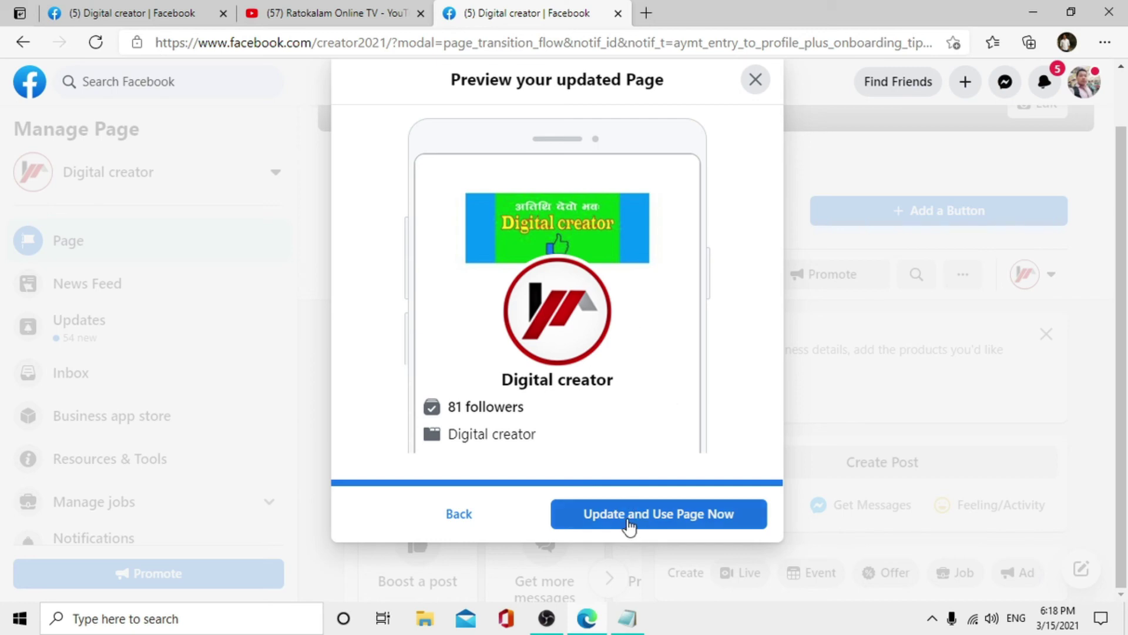
pyautogui.click(667, 522)
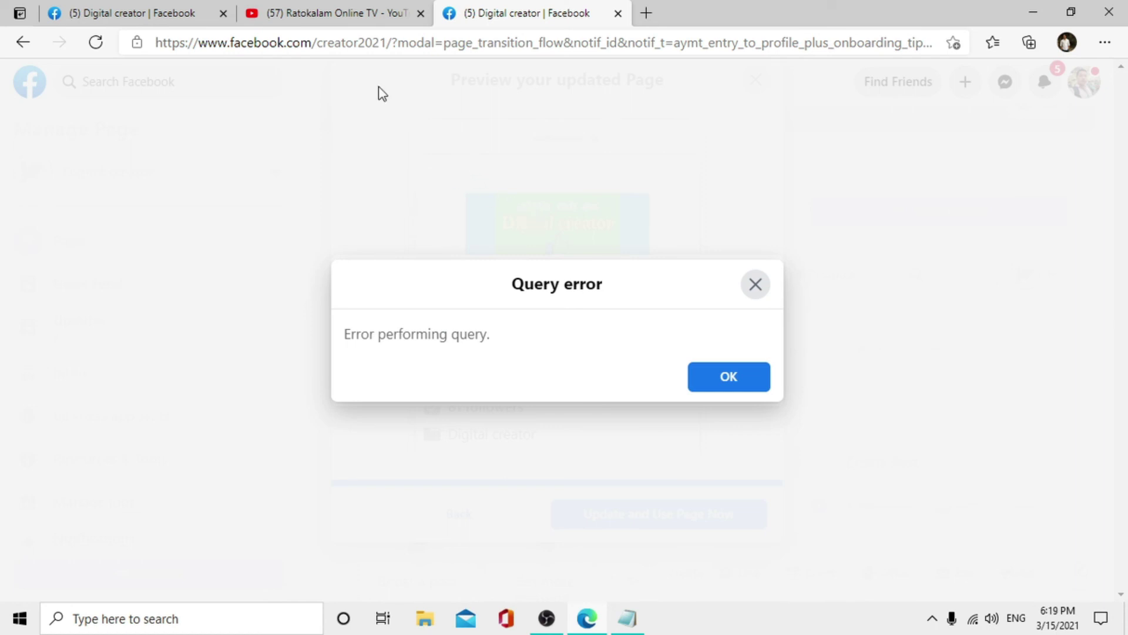
# - Show the Ratokalam Online TV channel in the open YouTube tab
pyautogui.click(322, 13)
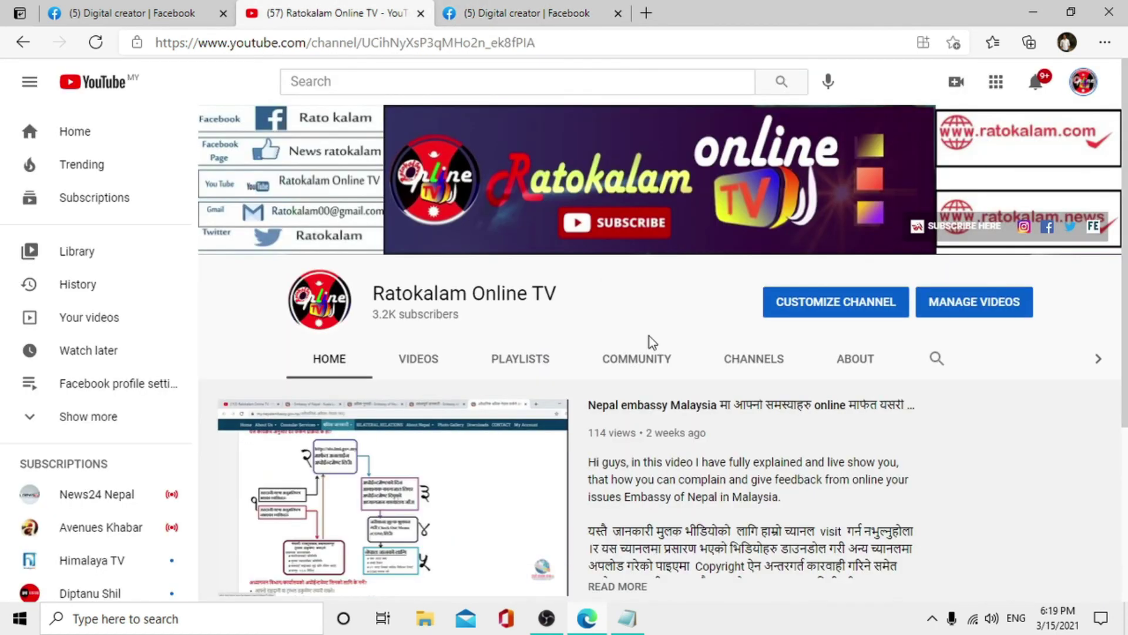